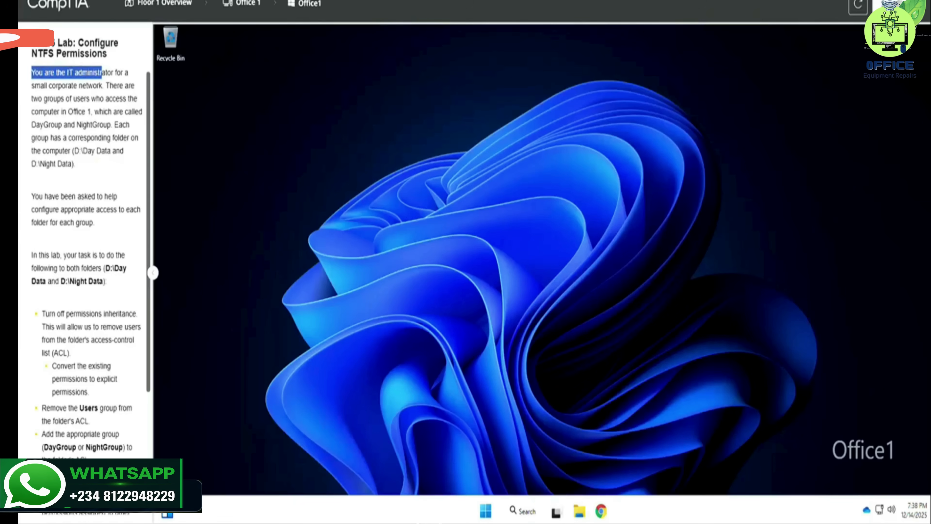
Step: Read the lab scenario and the required NTFS permission changes for the D:\Day Data and D:\Night Data folders
{"action": "left_click_drag", "start_coordinate": [102, 73], "coordinate": [141, 112]}
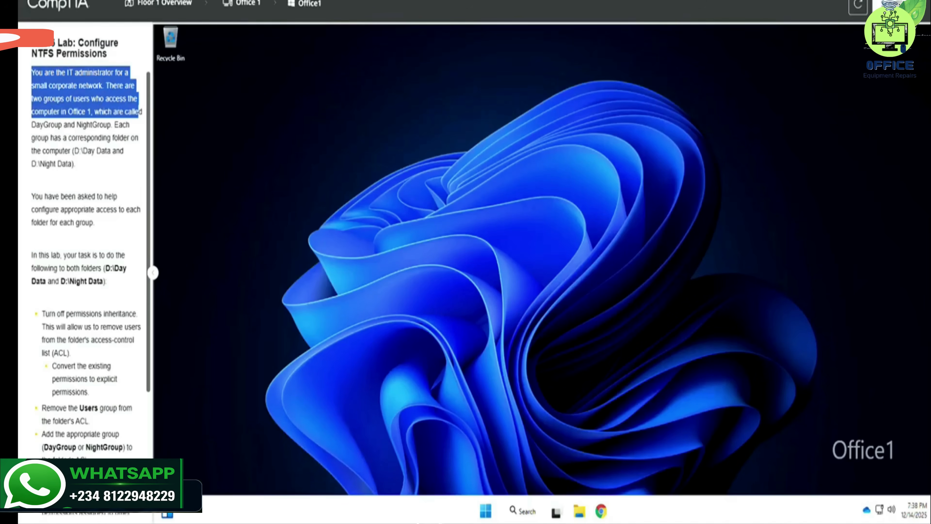
{"action": "left_click_drag", "start_coordinate": [141, 112], "coordinate": [125, 179]}
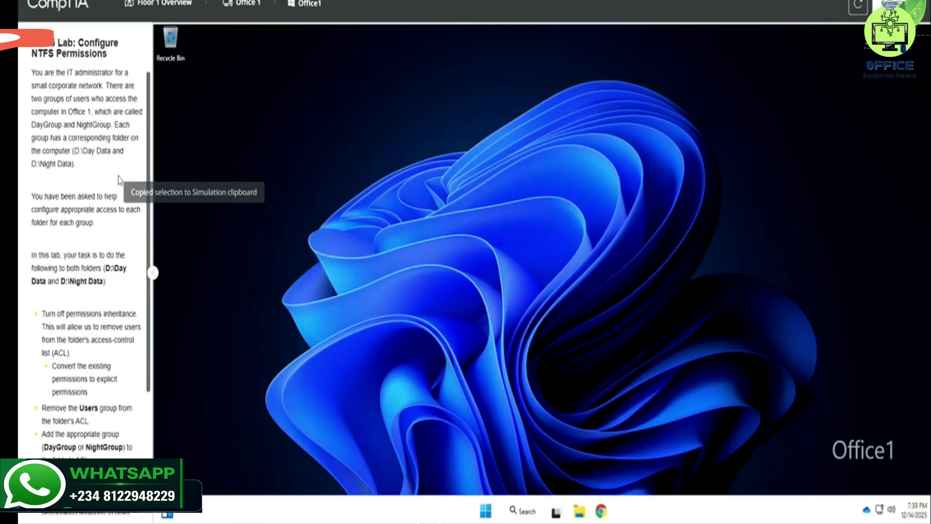
{"action": "left_click_drag", "start_coordinate": [31, 197], "coordinate": [137, 230]}
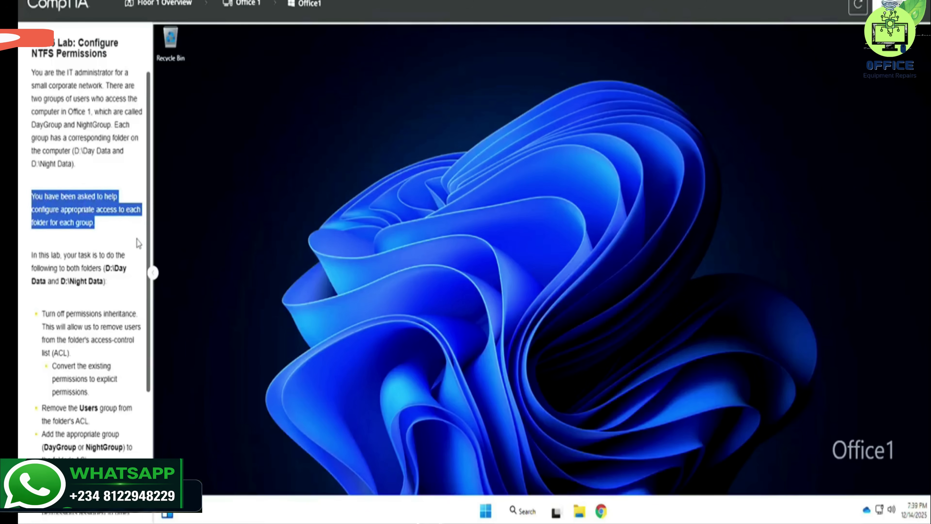
{"action": "left_click_drag", "start_coordinate": [136, 252], "coordinate": [127, 299]}
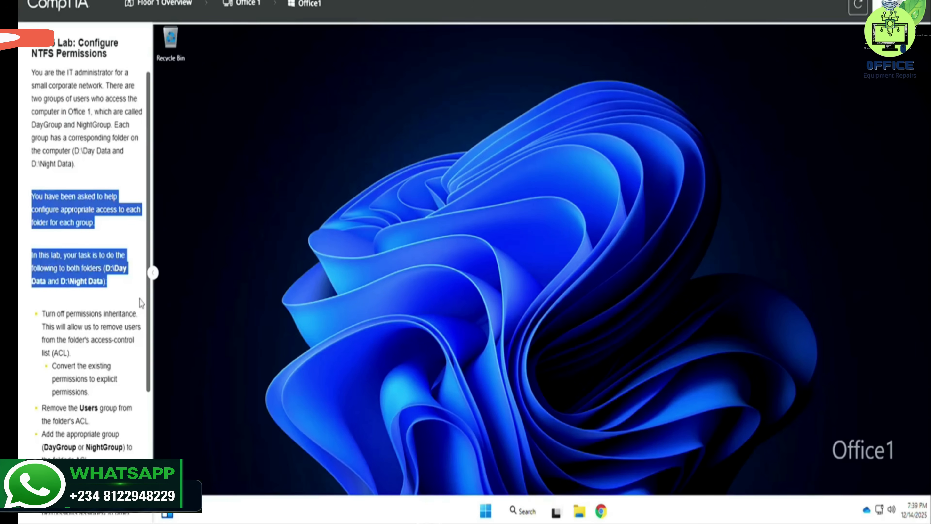
{"action": "left_click_drag", "start_coordinate": [140, 300], "coordinate": [134, 463]}
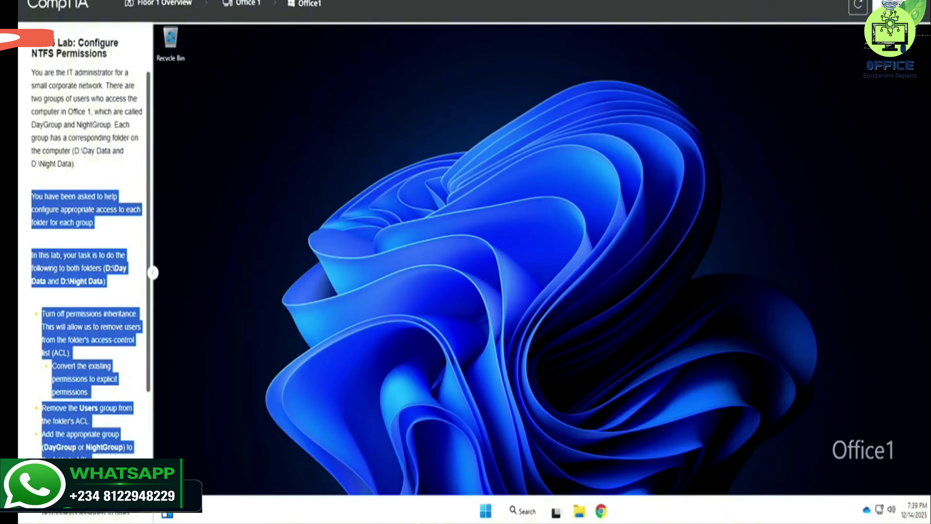
{"action": "key", "text": "ctrl+c"}
{"action": "scroll", "coordinate": [86, 257], "scroll_direction": "down", "scroll_amount": 5}
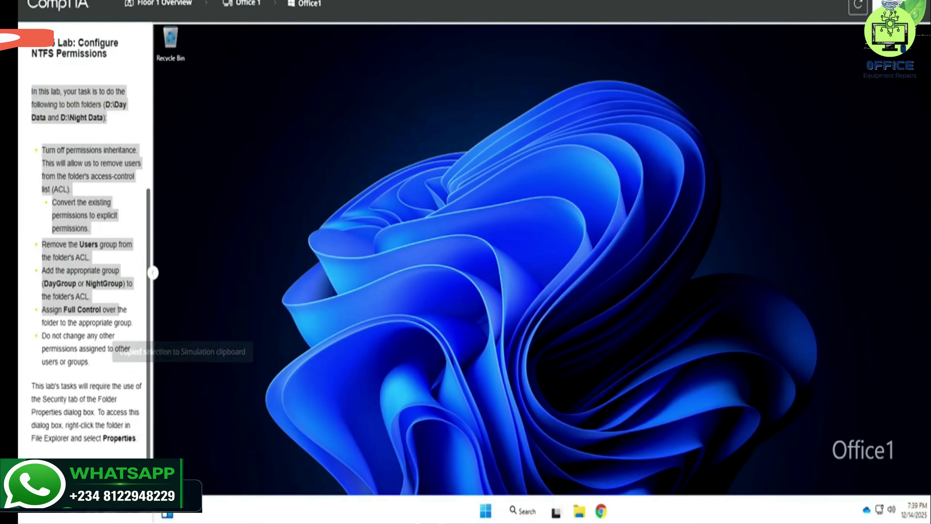
{"action": "left_click", "coordinate": [50, 332]}
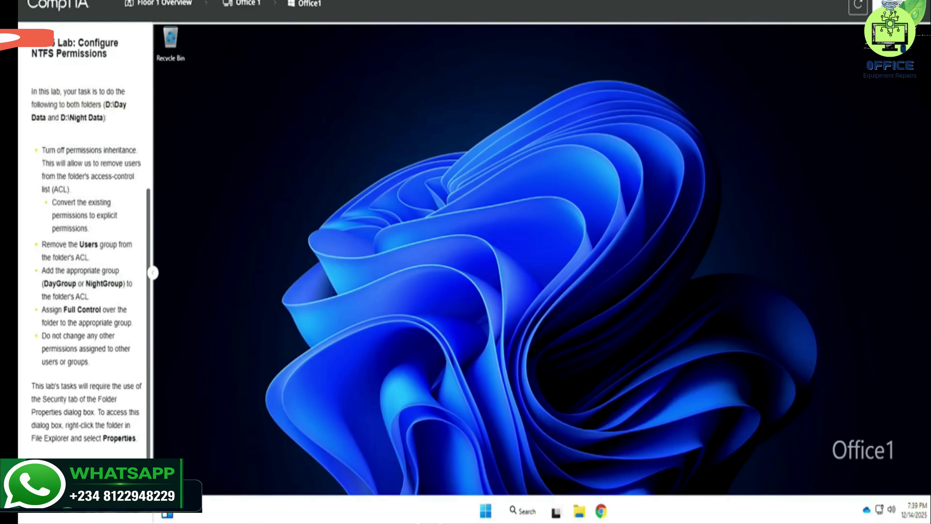
{"action": "left_click_drag", "start_coordinate": [119, 309], "coordinate": [134, 377]}
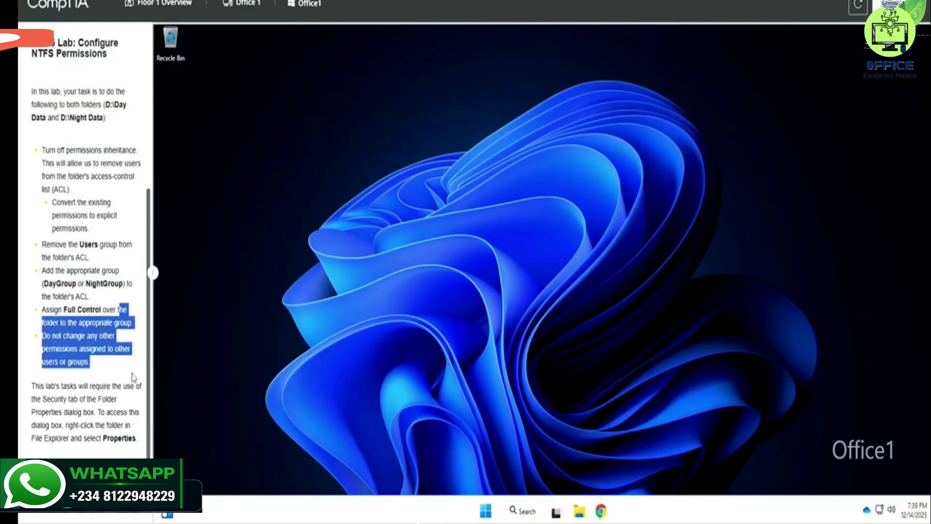
{"action": "key", "text": "ctrl+c"}
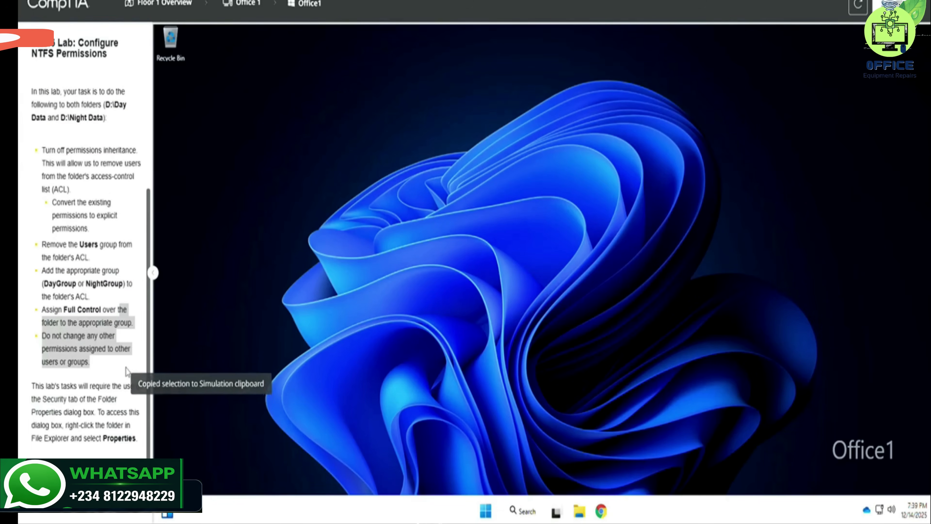
{"action": "left_click", "coordinate": [104, 374]}
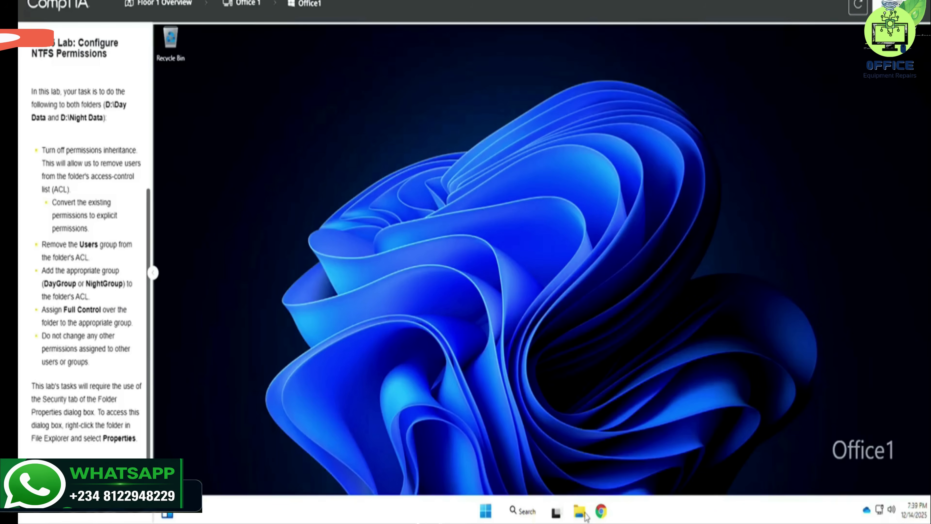
Step: Open File Explorer and display the contents of the Data (D:) drive
{"action": "key", "text": "super+e"}
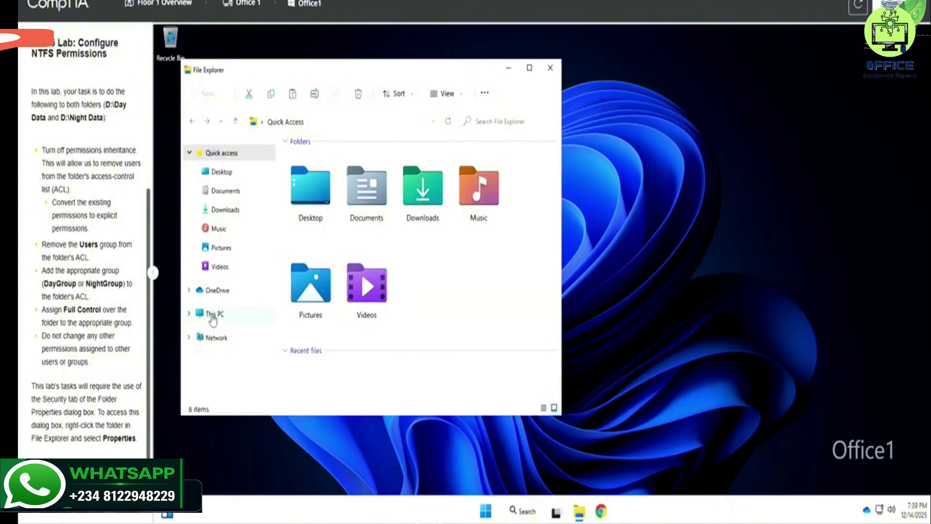
{"action": "left_click", "coordinate": [190, 314]}
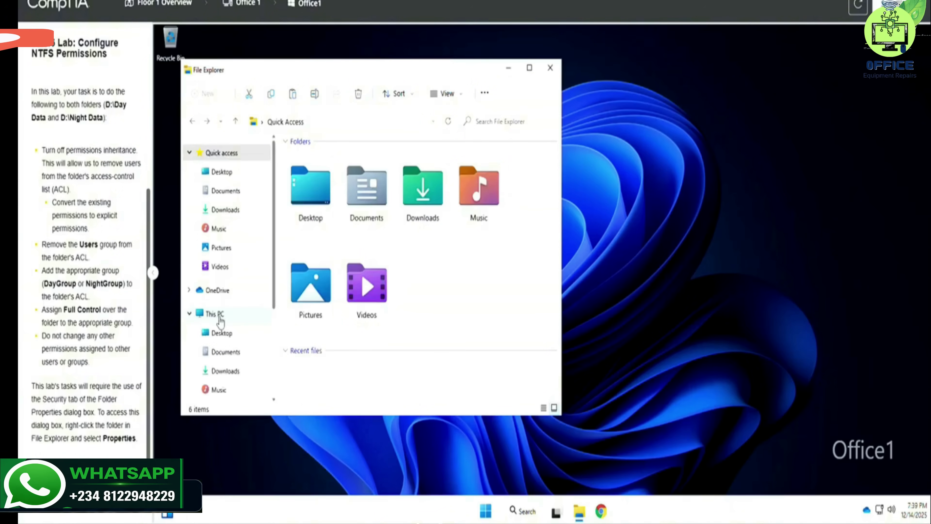
{"action": "scroll", "coordinate": [224, 348], "scroll_direction": "down", "scroll_amount": 1}
{"action": "scroll", "coordinate": [225, 348], "scroll_direction": "down", "scroll_amount": 2}
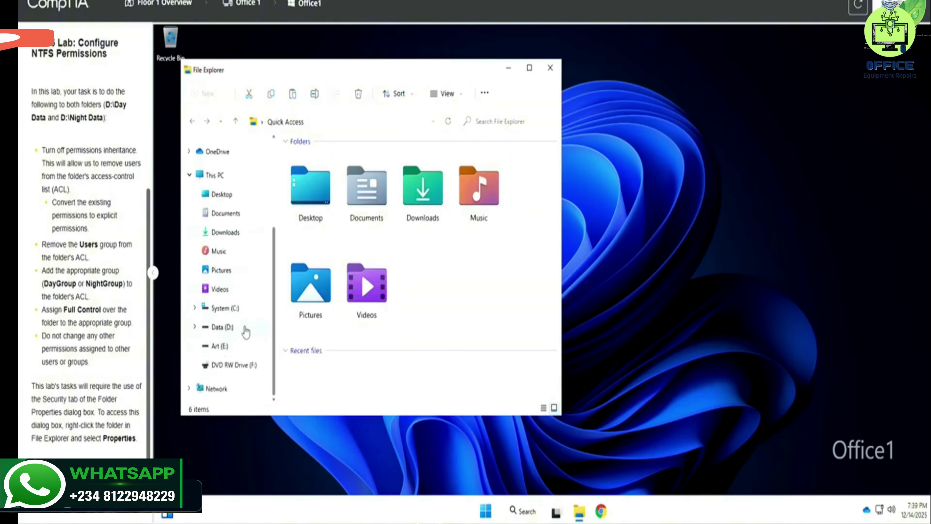
{"action": "left_click", "coordinate": [222, 327]}
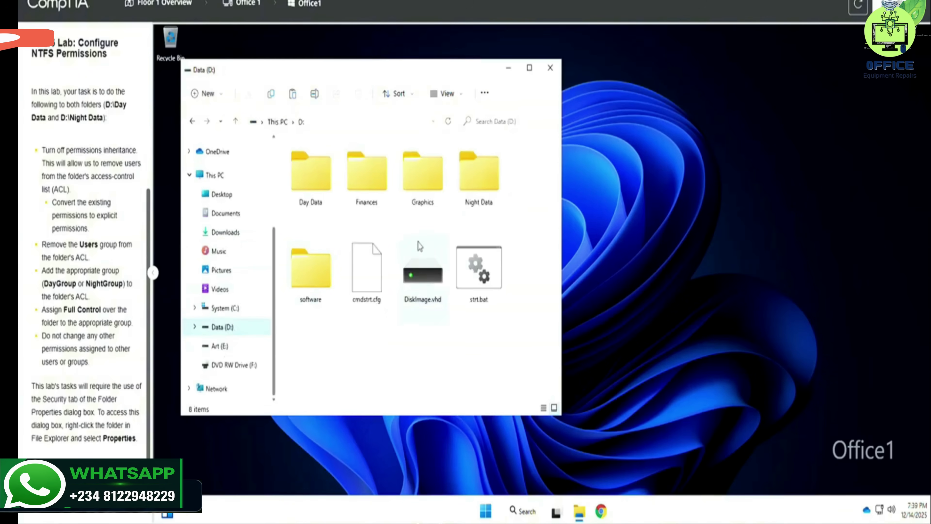
Step: Disable permissions inheritance on the Day Data folder, converting the inherited permissions into explicit permissions
{"action": "right_click", "coordinate": [314, 181]}
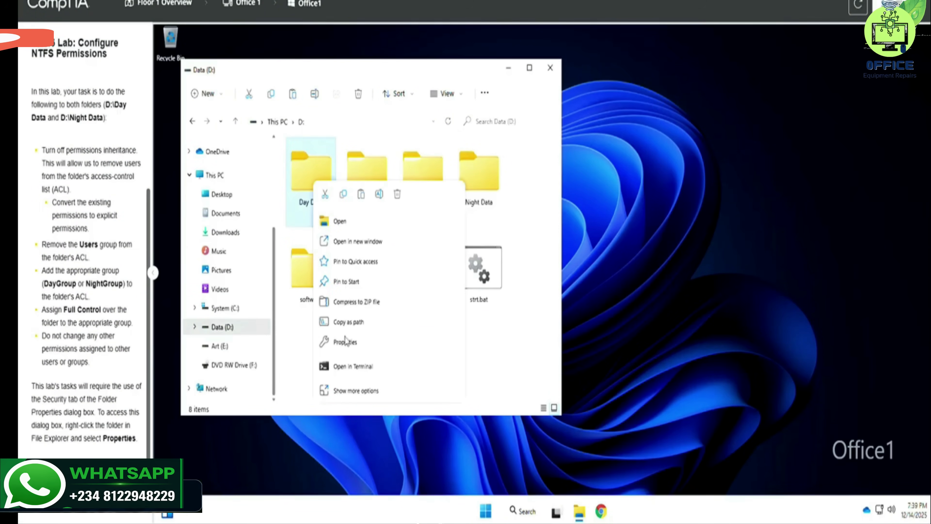
{"action": "left_click", "coordinate": [392, 337]}
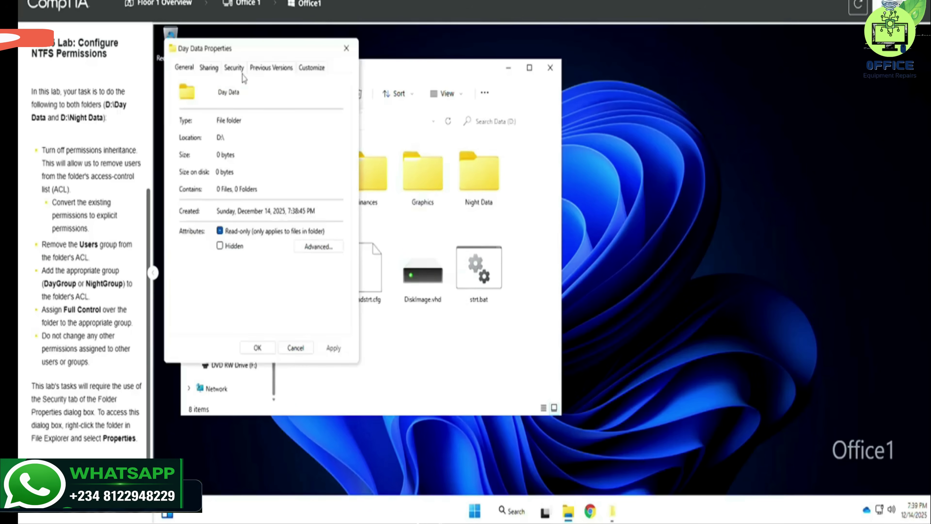
{"action": "left_click", "coordinate": [234, 68]}
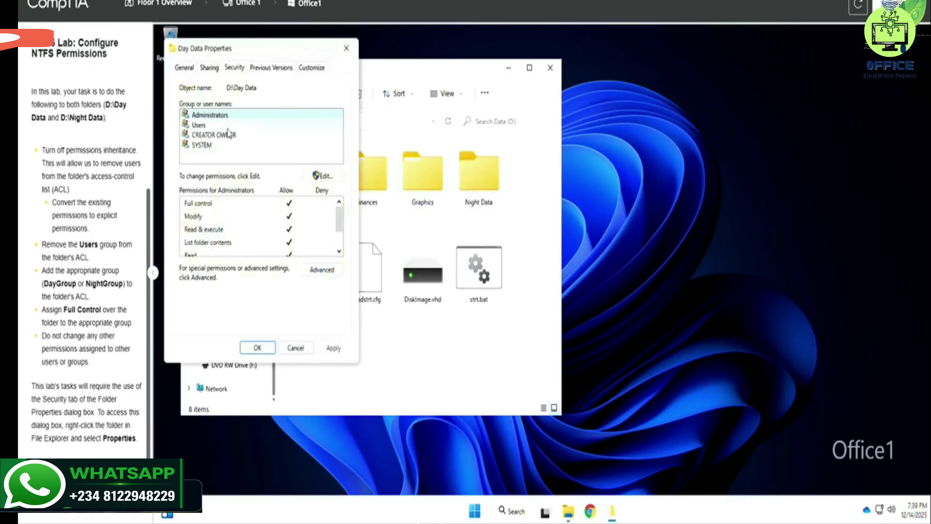
{"action": "left_click", "coordinate": [323, 272]}
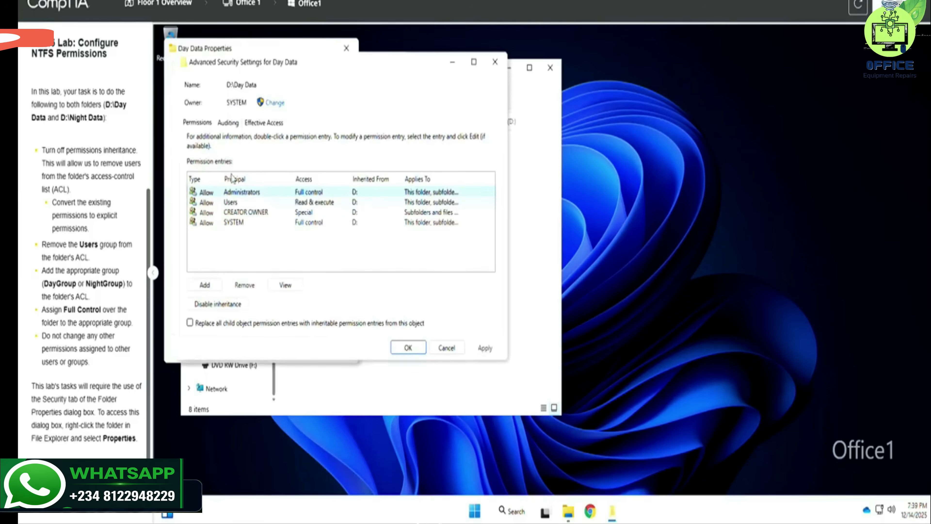
{"action": "left_click", "coordinate": [231, 305]}
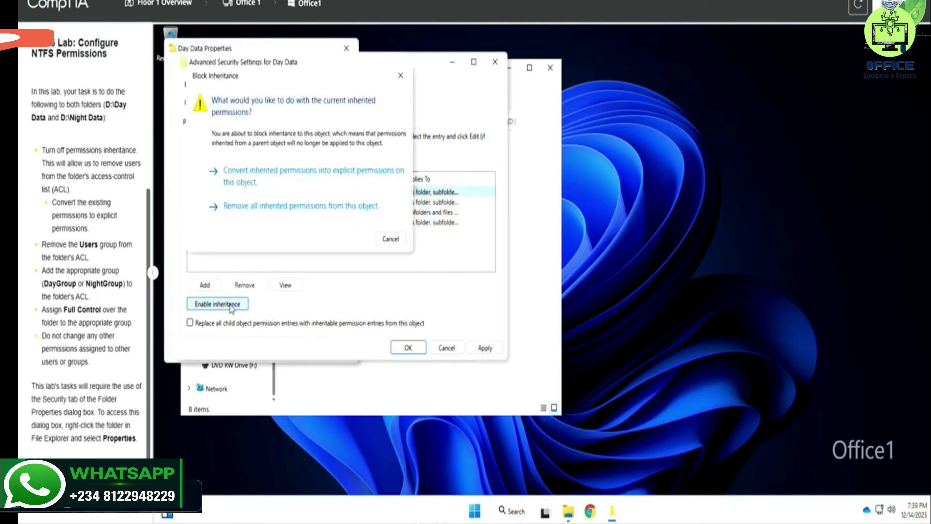
{"action": "left_click", "coordinate": [262, 187]}
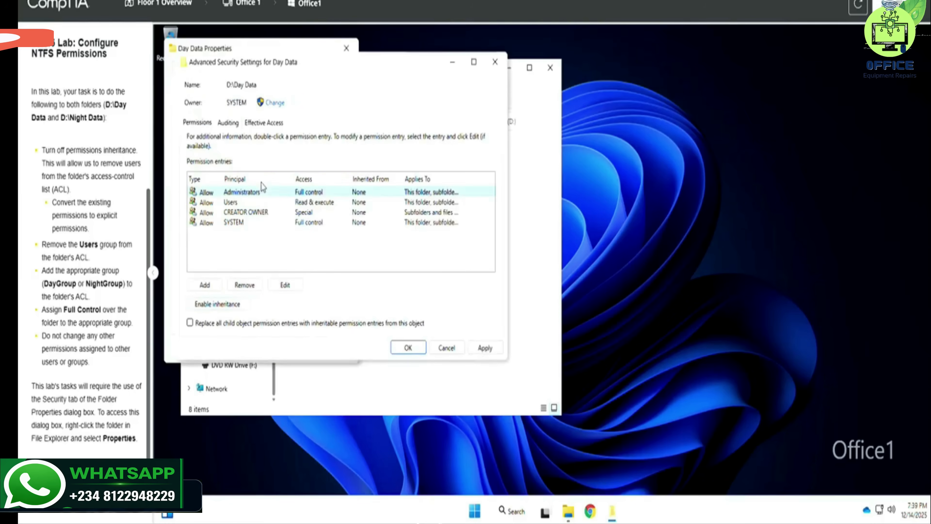
Step: Remove the Users entry from the Day Data folder's permission entries and apply the change
{"action": "left_click", "coordinate": [261, 203]}
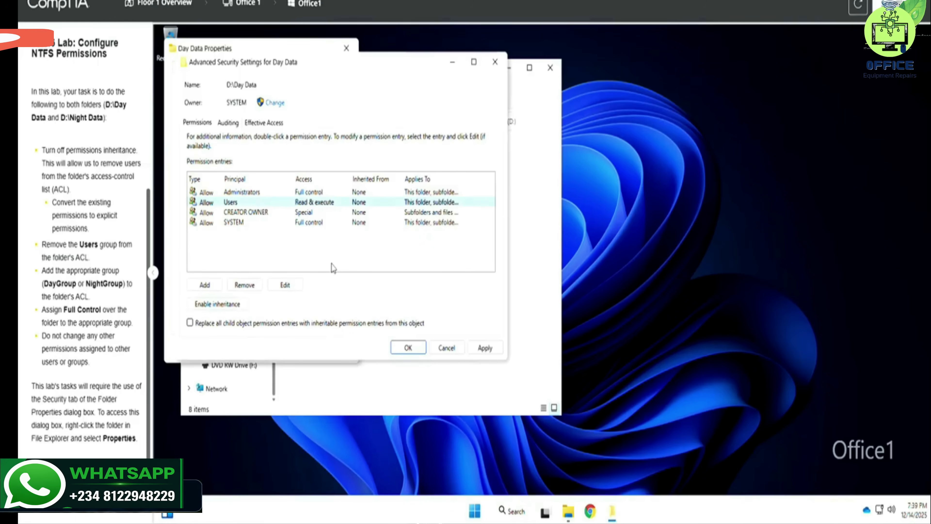
{"action": "left_click", "coordinate": [245, 285]}
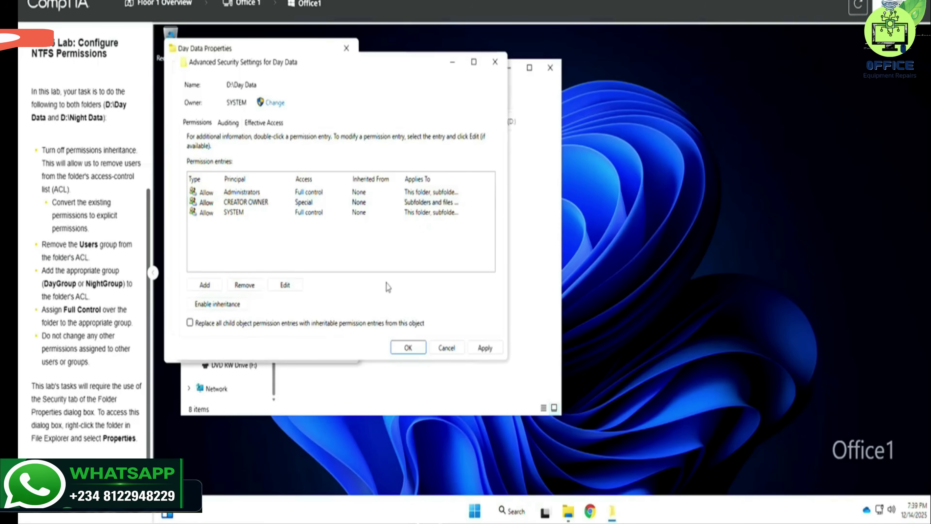
{"action": "left_click", "coordinate": [486, 349]}
{"action": "left_click", "coordinate": [408, 348]}
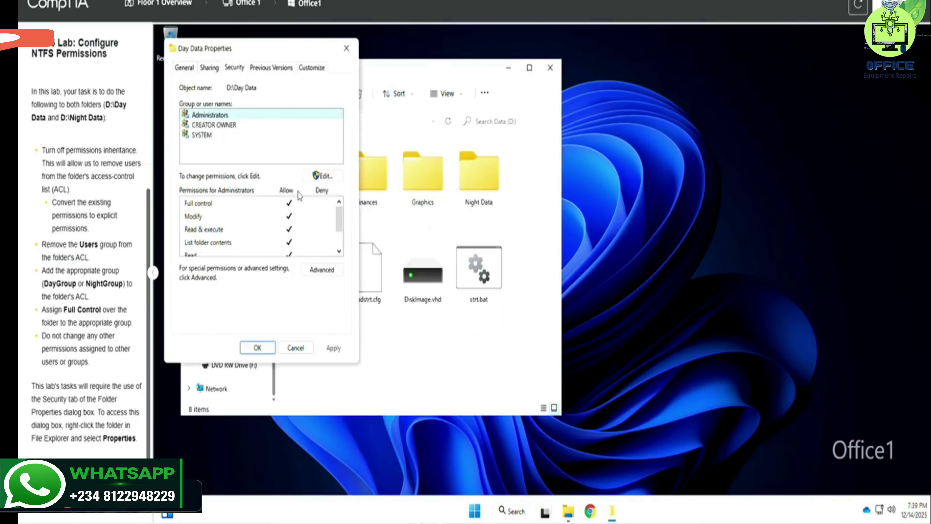
Step: Add the DayGroup group to the Day Data folder's permissions, checking its name
{"action": "left_click", "coordinate": [320, 177]}
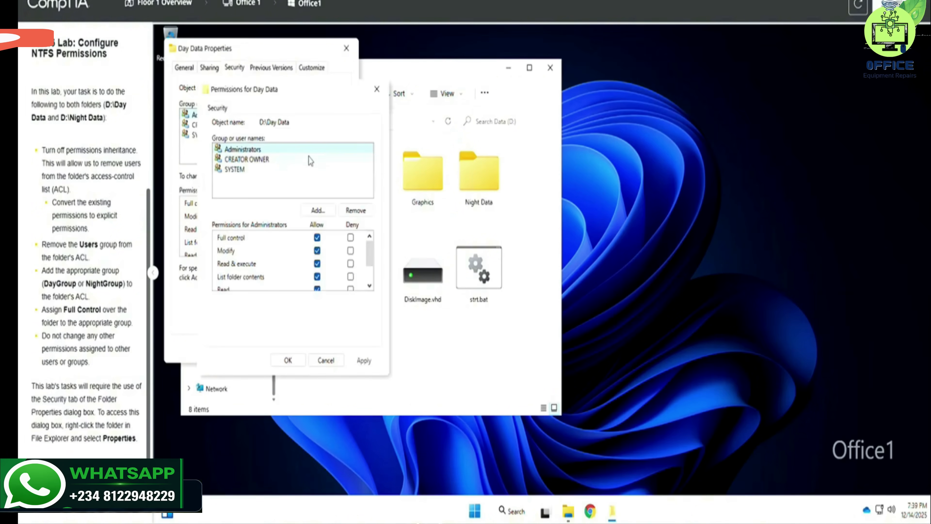
{"action": "left_click", "coordinate": [318, 210]}
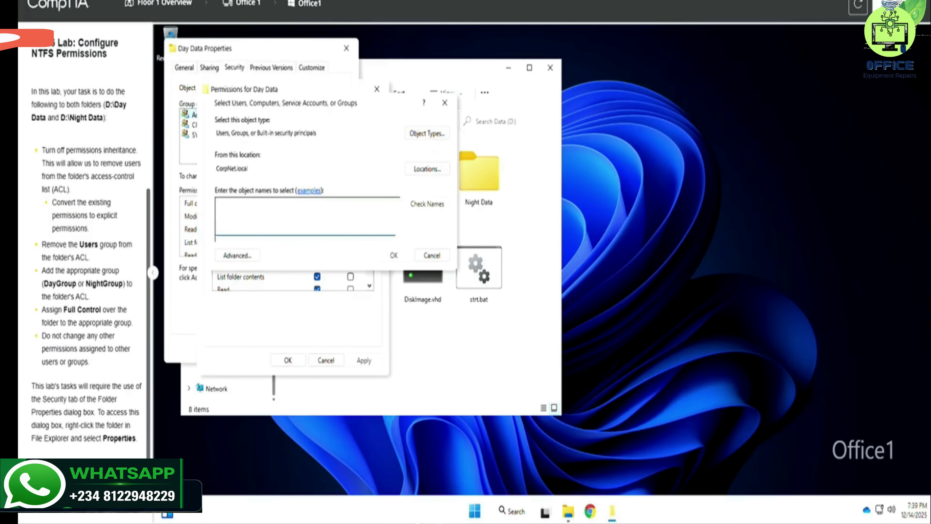
{"action": "type", "text": "DayGro"}
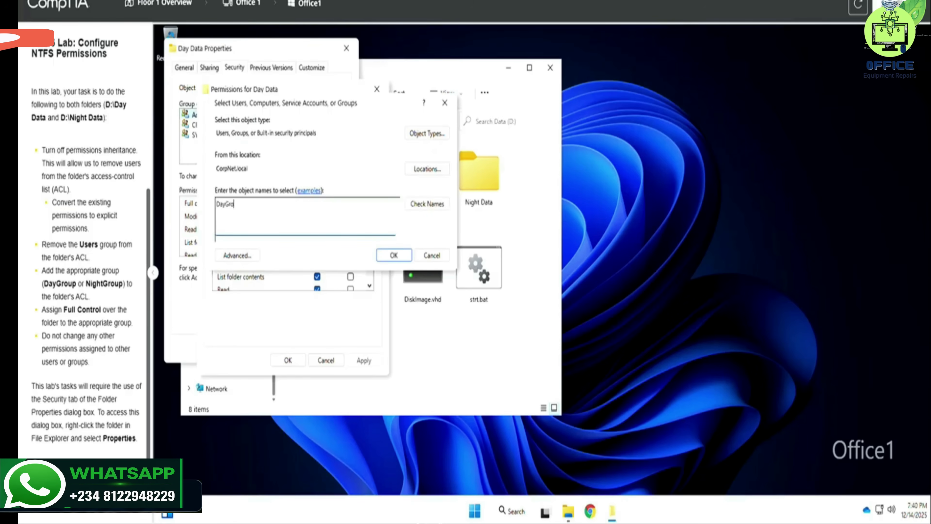
{"action": "type", "text": "p"}
{"action": "left_click", "coordinate": [422, 205]}
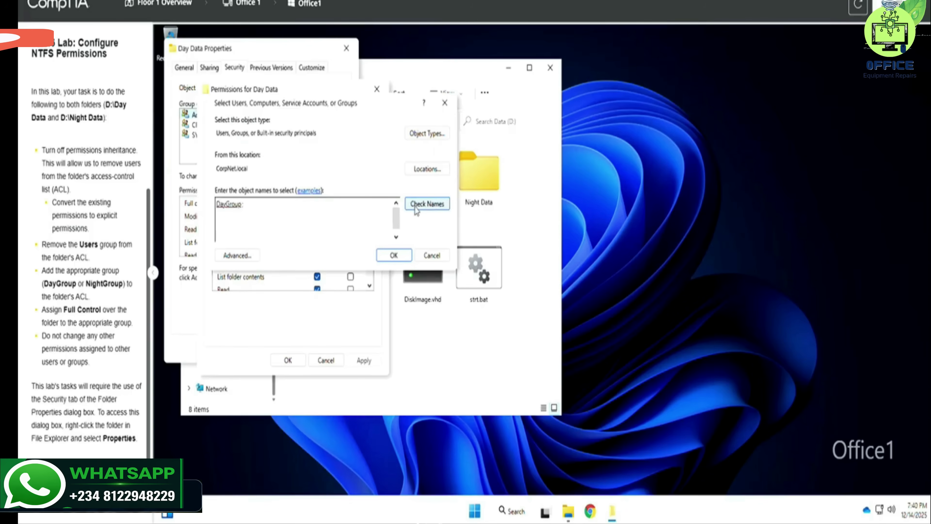
{"action": "left_click", "coordinate": [393, 256]}
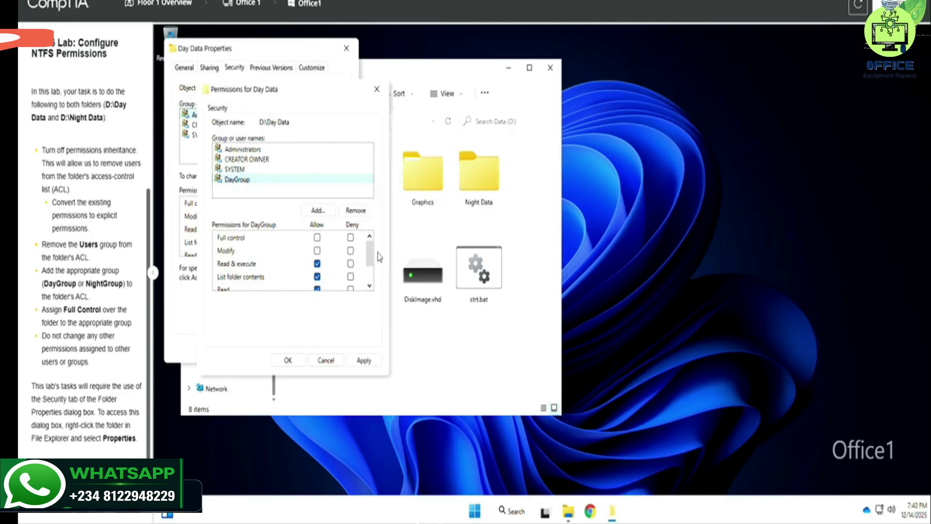
Step: Allow Full control for DayGroup on the Day Data folder, apply it and close the folder's properties
{"action": "left_click", "coordinate": [317, 237]}
{"action": "left_click", "coordinate": [363, 360]}
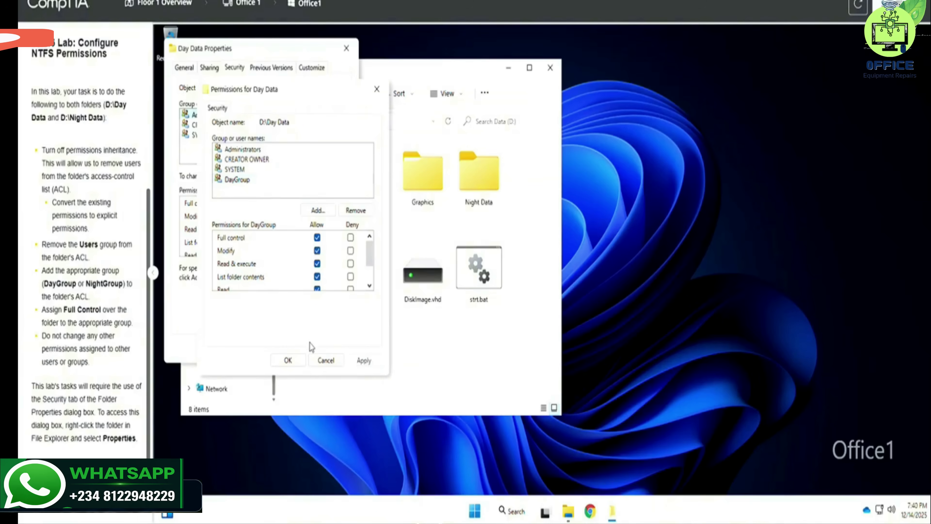
{"action": "left_click", "coordinate": [288, 360]}
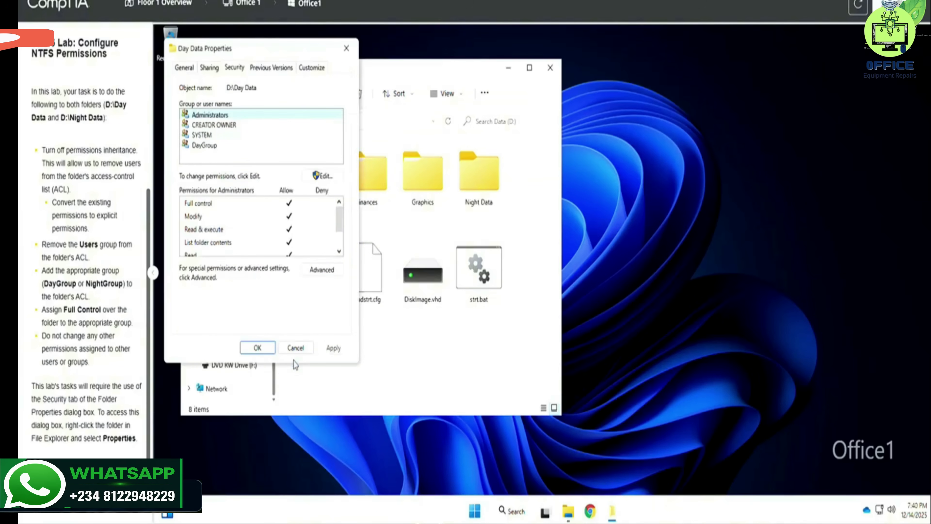
{"action": "left_click", "coordinate": [264, 348]}
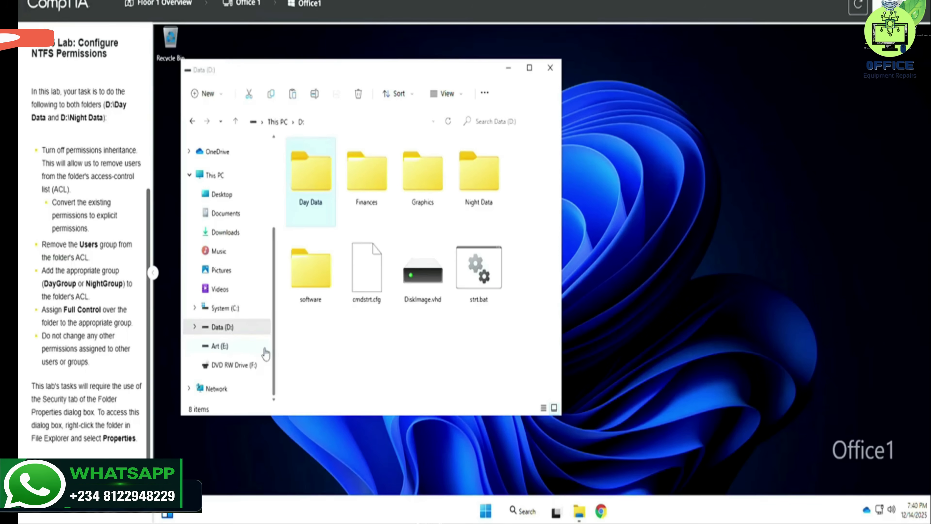
Step: Disable permissions inheritance on the Night Data folder, converting the inherited permissions into explicit permissions
{"action": "right_click", "coordinate": [483, 191]}
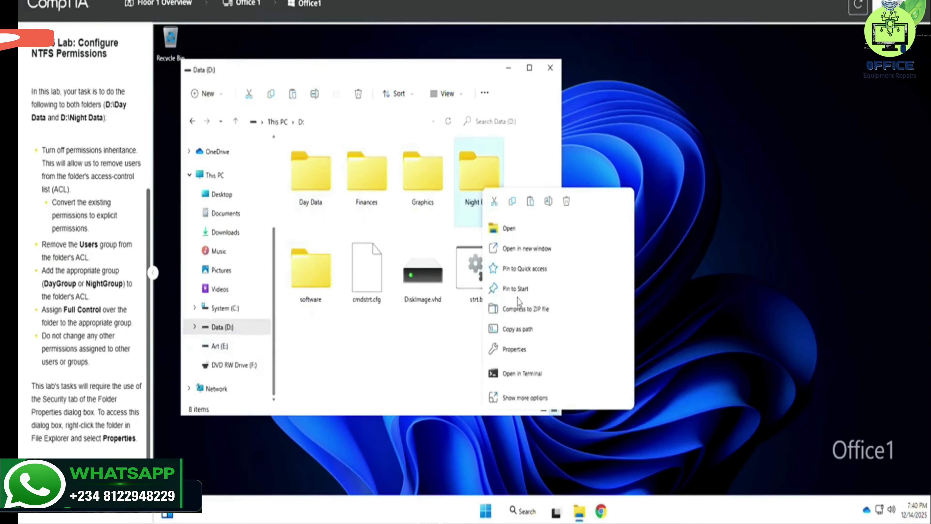
{"action": "left_click", "coordinate": [515, 349]}
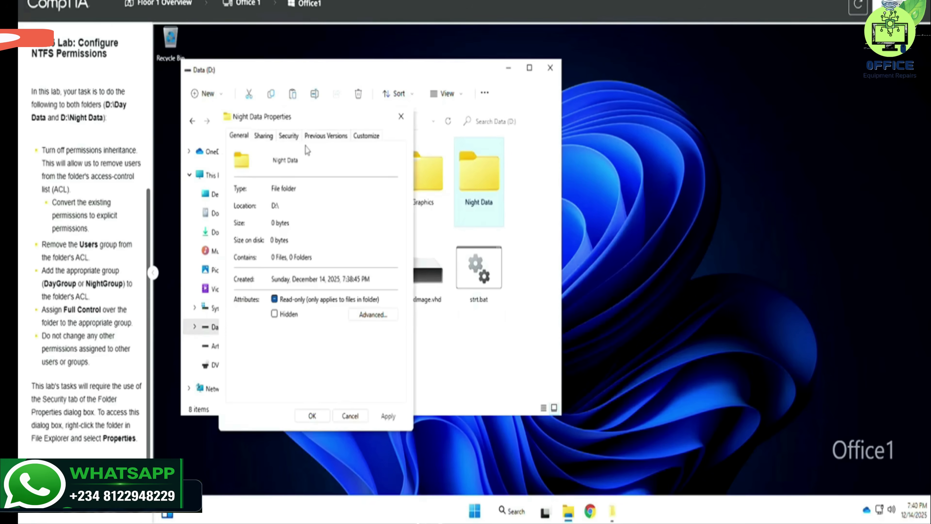
{"action": "left_click", "coordinate": [288, 136]}
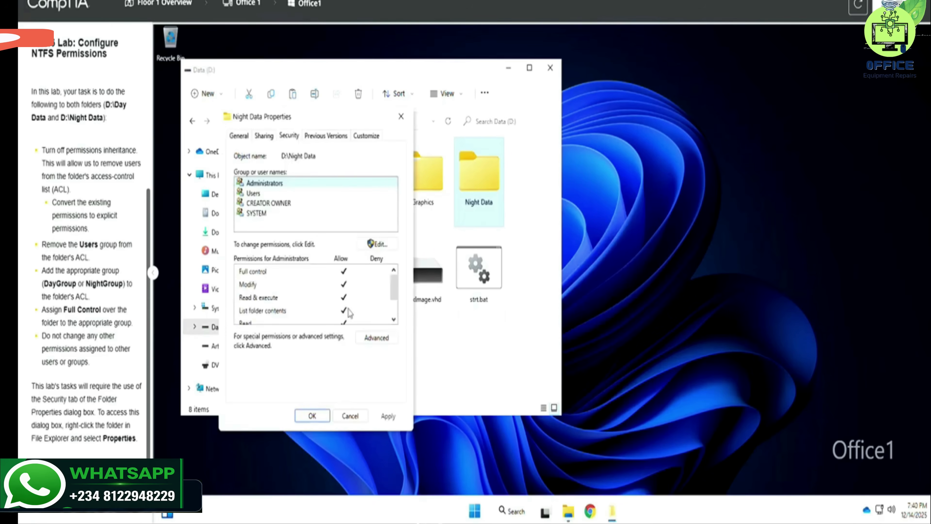
{"action": "left_click", "coordinate": [374, 337]}
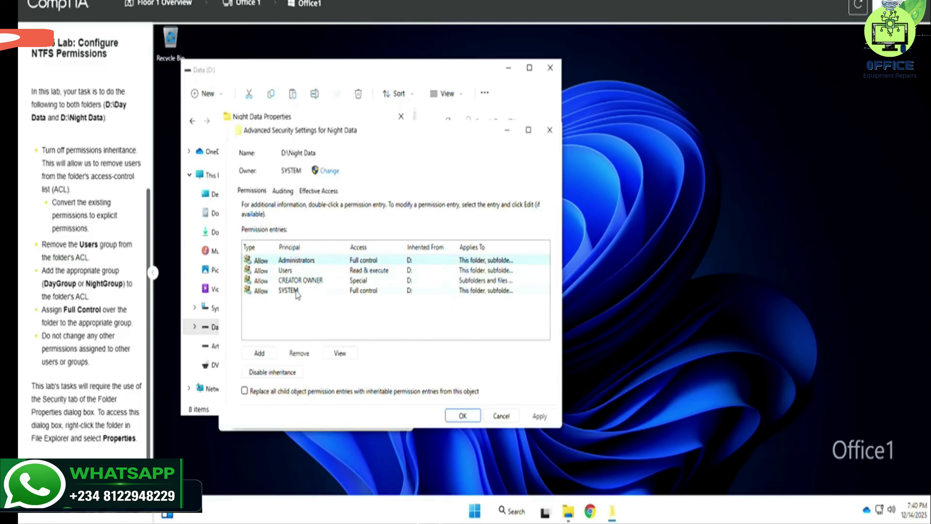
{"action": "left_click", "coordinate": [293, 271]}
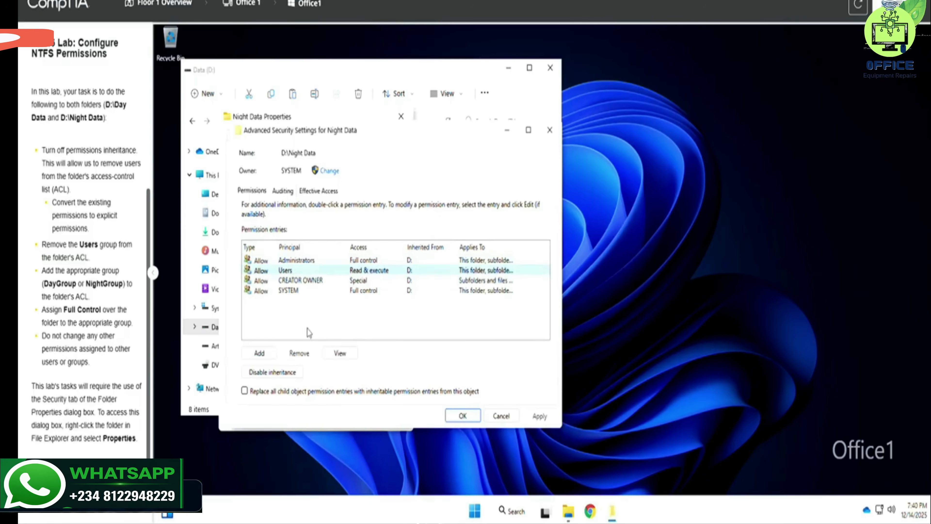
{"action": "left_click", "coordinate": [273, 372]}
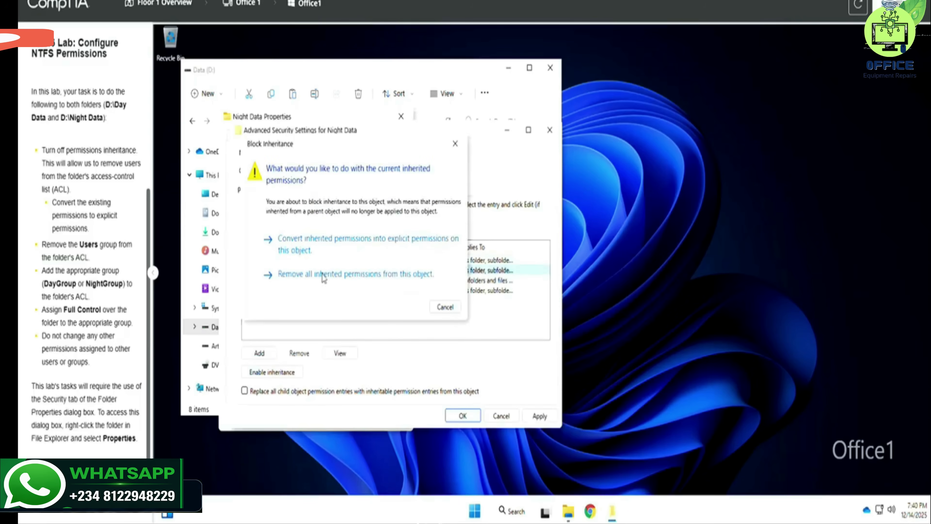
{"action": "left_click", "coordinate": [331, 250]}
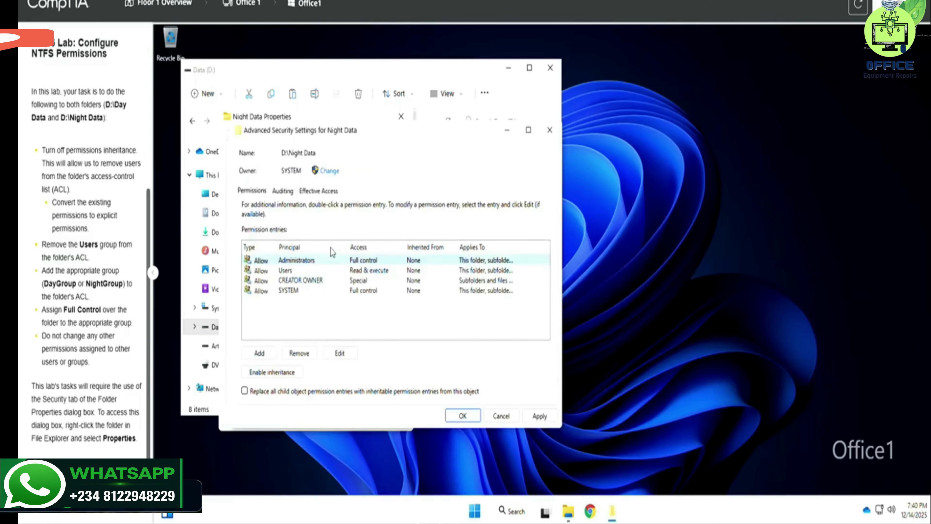
Step: Remove the Users entry from the Night Data folder's permission entries, apply the change and close the advanced security settings
{"action": "left_click", "coordinate": [309, 272]}
{"action": "left_click", "coordinate": [300, 352]}
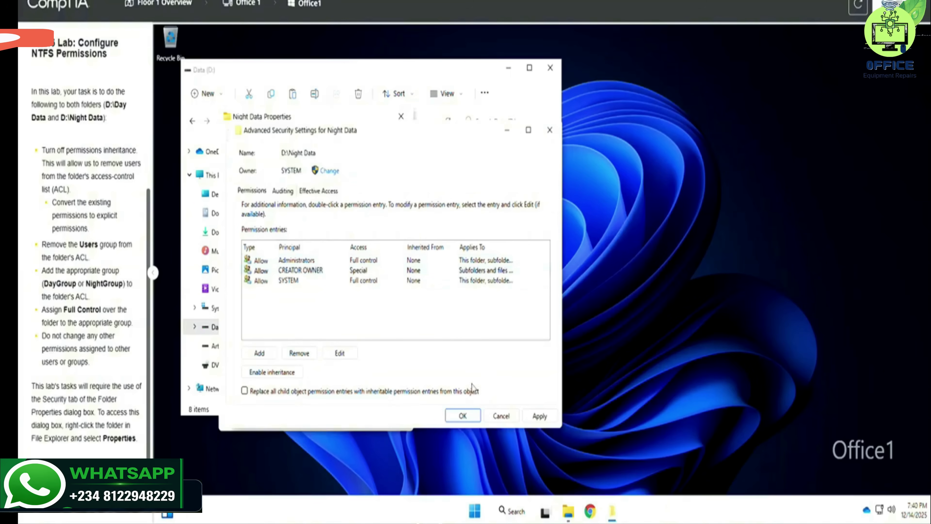
{"action": "left_click", "coordinate": [541, 418]}
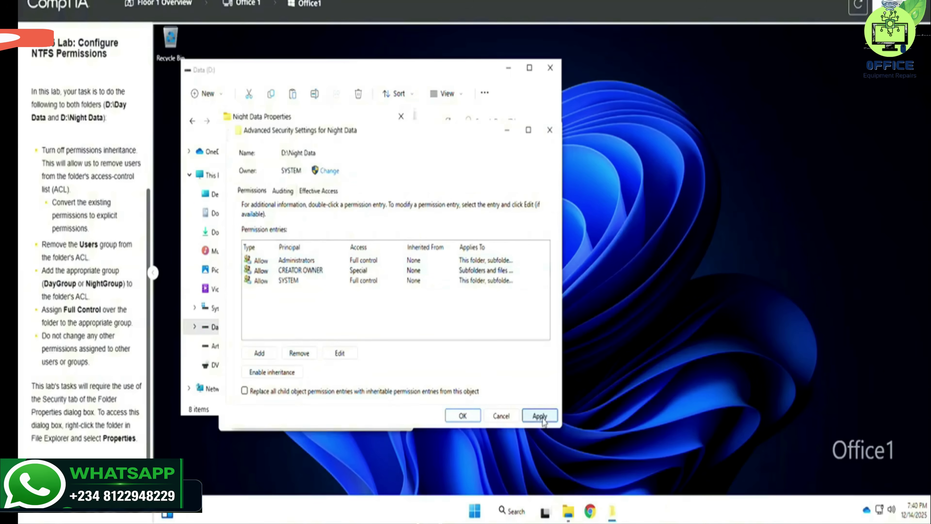
{"action": "left_click", "coordinate": [462, 416]}
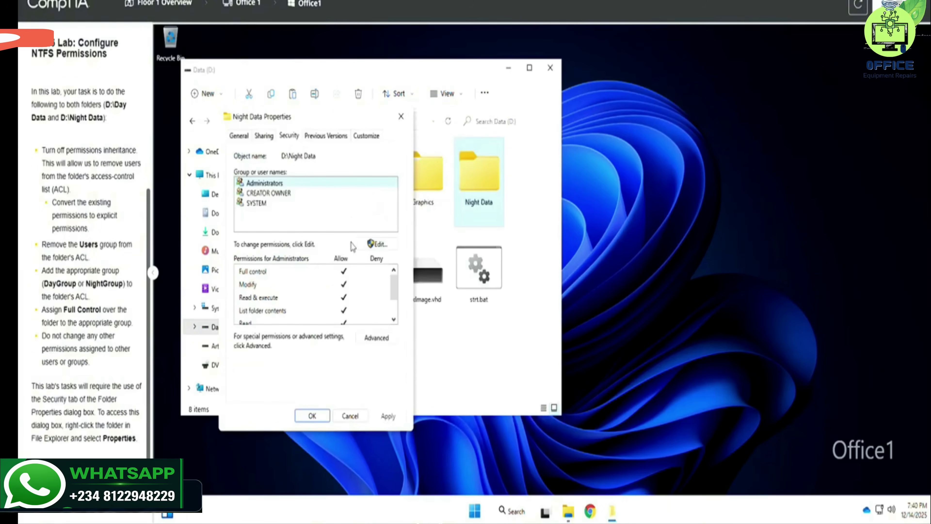
Step: Add the NightGroup group to the Night Data folder's permissions, checking its name, and apply the addition
{"action": "left_click", "coordinate": [371, 245]}
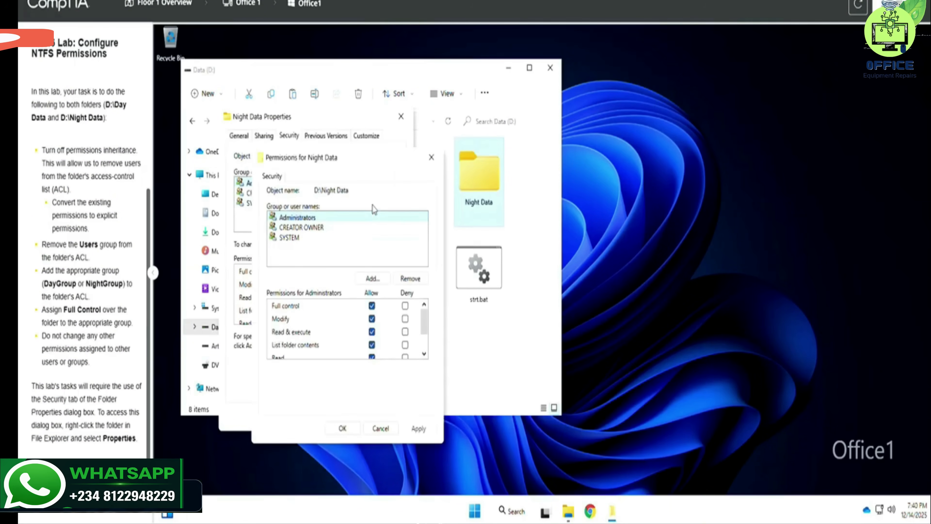
{"action": "left_click", "coordinate": [374, 280]}
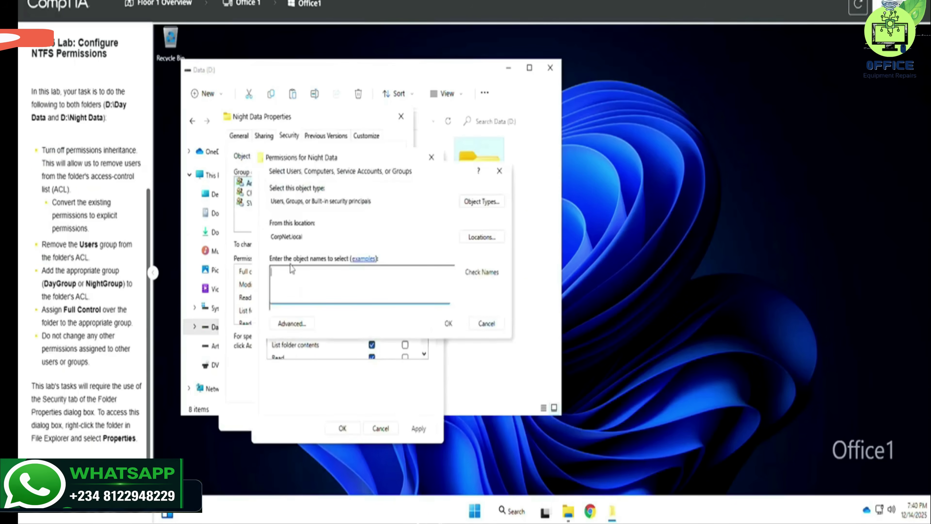
{"action": "type", "text": "NightGroup"}
{"action": "left_click", "coordinate": [478, 273]}
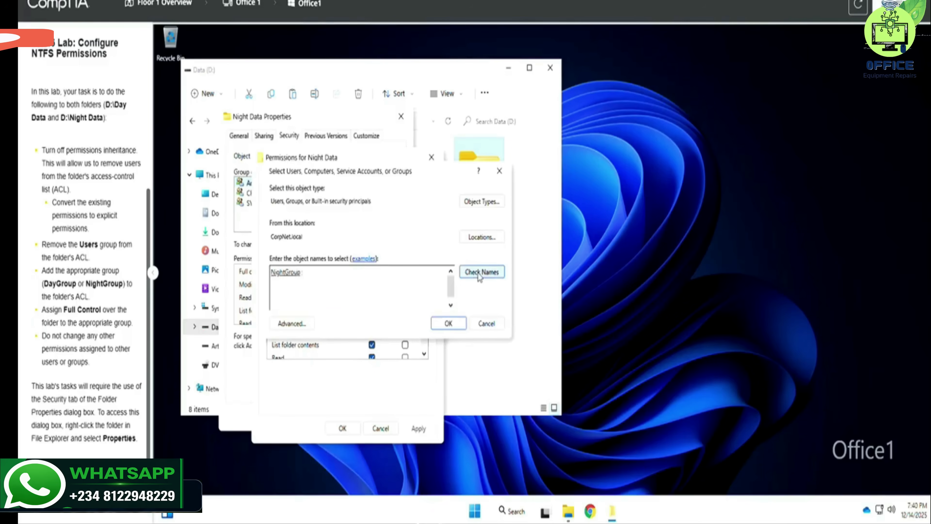
{"action": "left_click", "coordinate": [449, 324]}
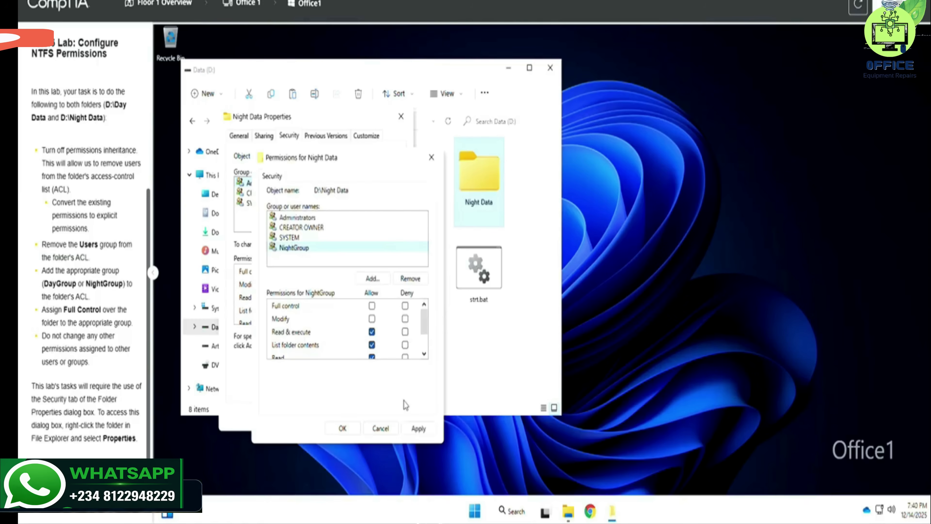
{"action": "left_click", "coordinate": [419, 428]}
Step: Allow Full control for NightGroup on the Night Data folder, apply it and close the folder's properties and the file window
{"action": "left_click", "coordinate": [372, 306]}
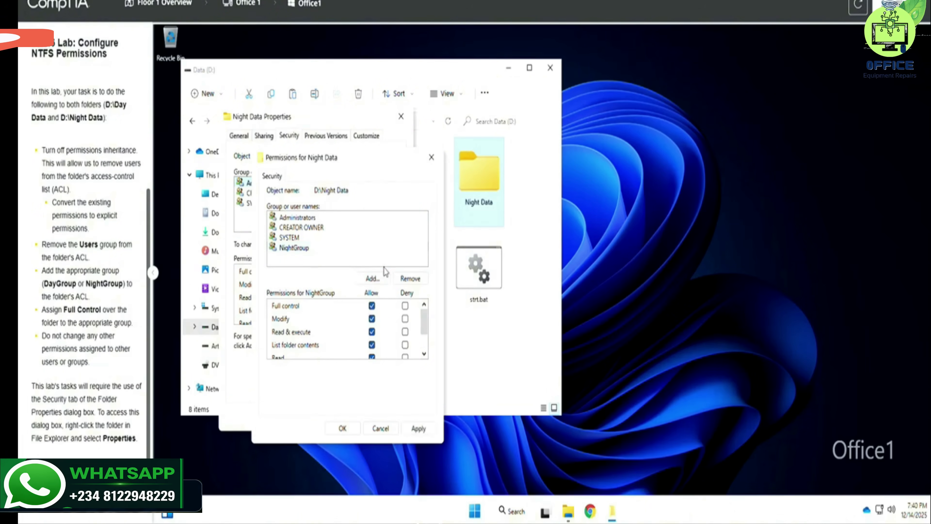
{"action": "left_click", "coordinate": [420, 430]}
{"action": "left_click", "coordinate": [343, 429]}
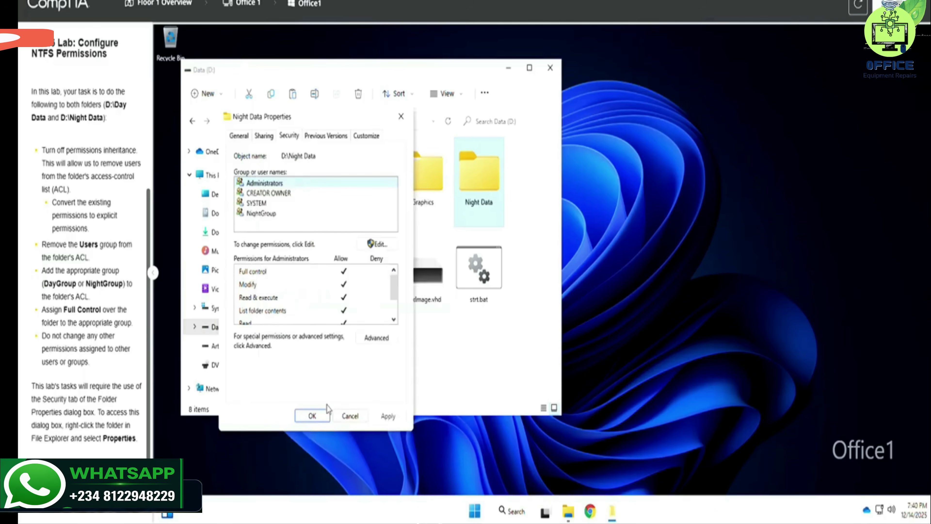
{"action": "left_click", "coordinate": [317, 417]}
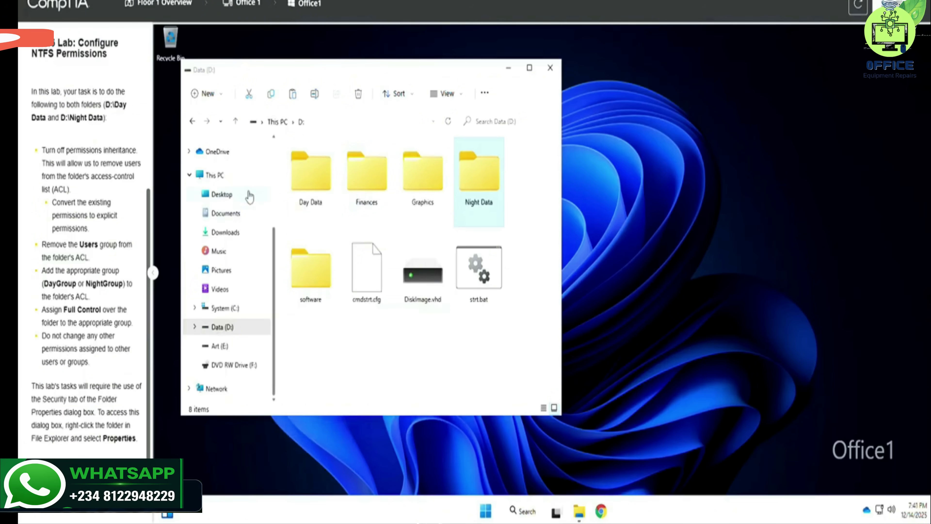
{"action": "left_click", "coordinate": [549, 75]}
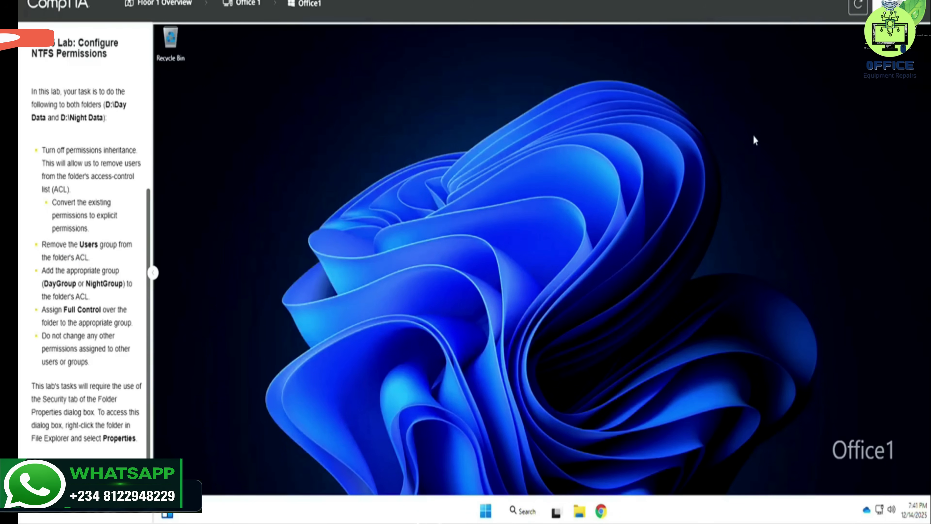
Step: Submit the lab for a score and show the details of the D:\Day Data permissions task in the score report
{"action": "left_click", "coordinate": [893, 4]}
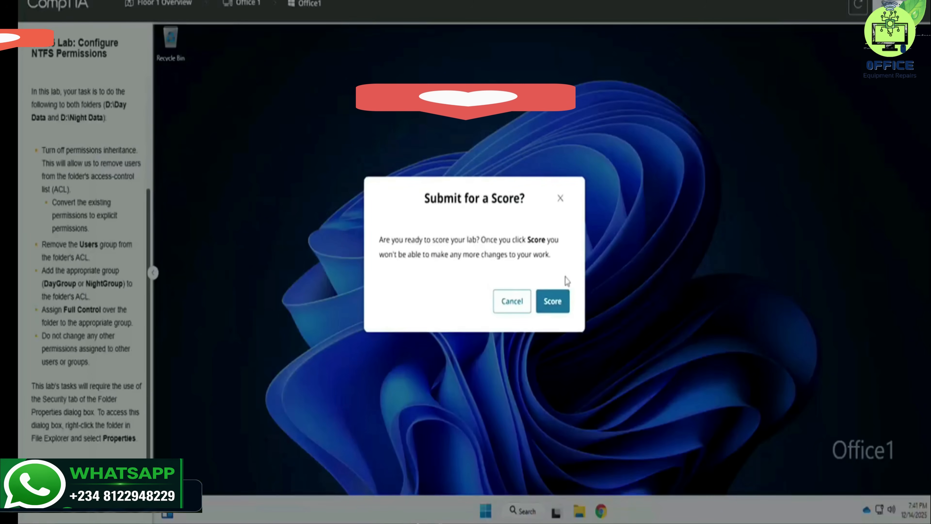
{"action": "left_click", "coordinate": [552, 301]}
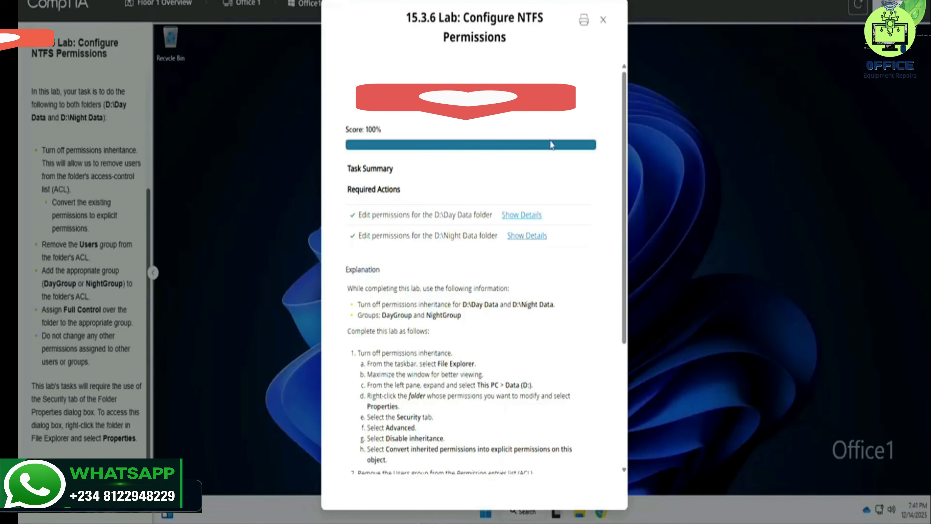
{"action": "scroll", "coordinate": [532, 150], "scroll_direction": "down", "scroll_amount": 3}
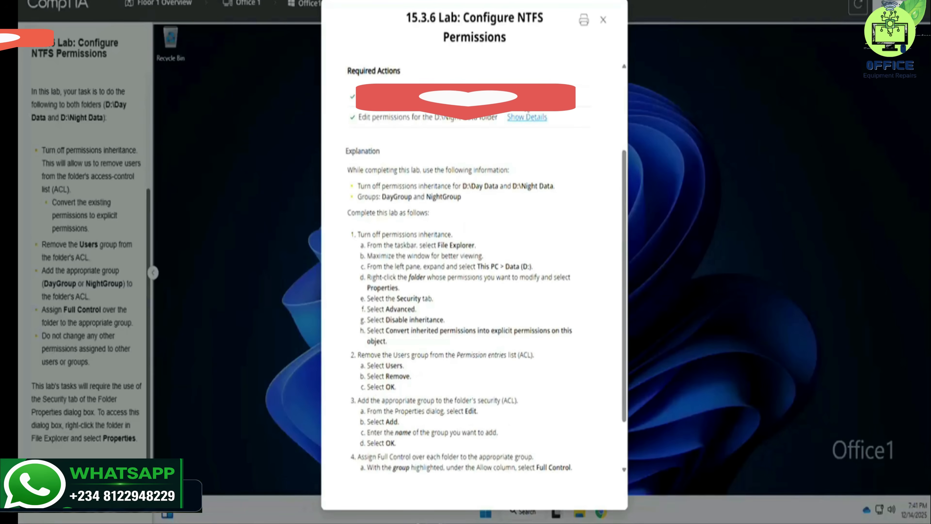
{"action": "left_click", "coordinate": [523, 98]}
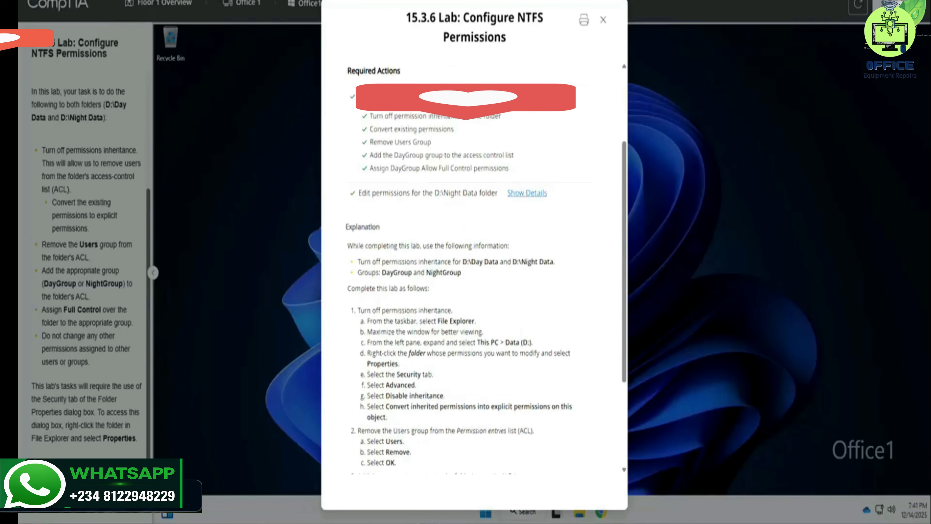